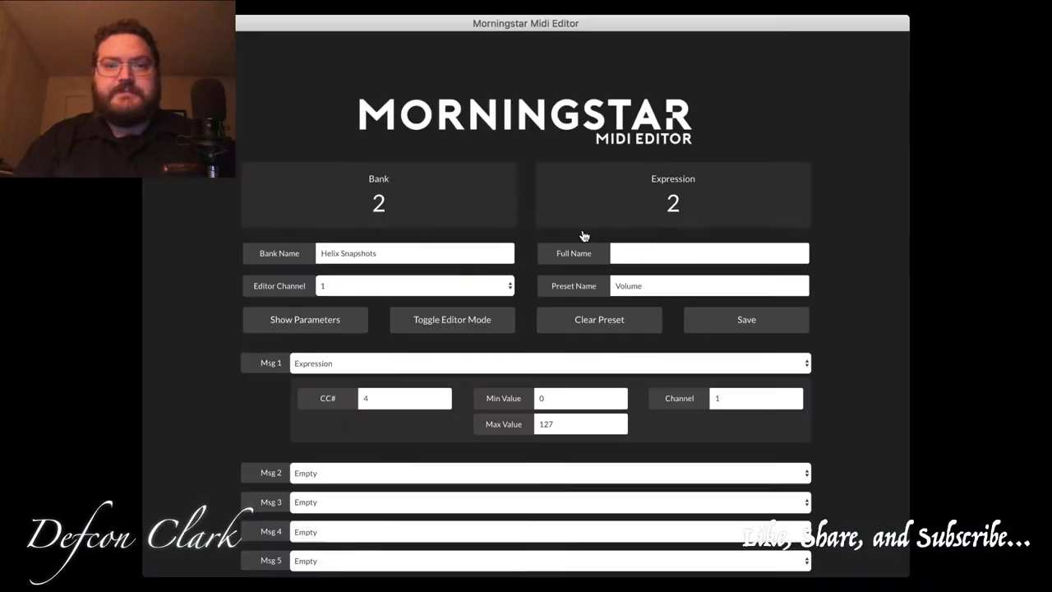
Step: Change the Volume expression preset's CC# from 4 to 2 and save it
{"action": "double_click", "coordinate": [372, 400]}
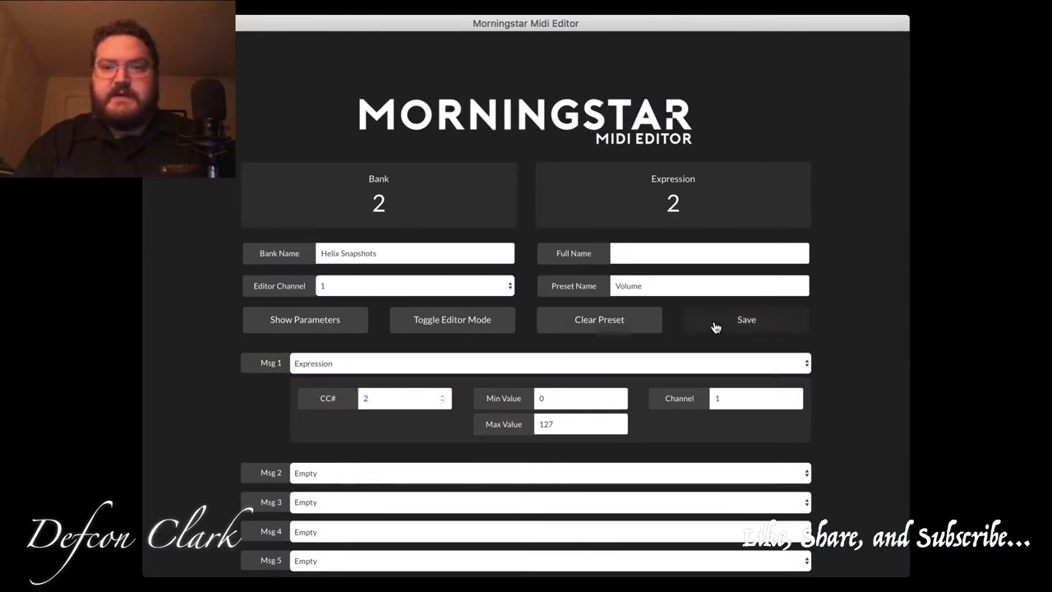
{"action": "left_click", "coordinate": [714, 325]}
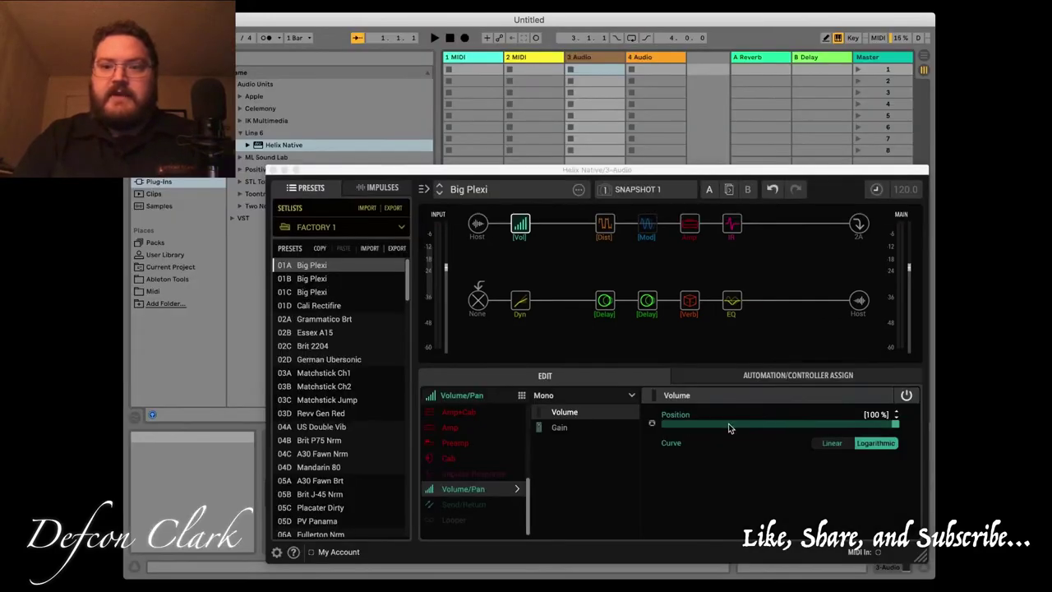
Step: MIDI-learn the Volume block's Position from the expression pedal on CC 2
{"action": "right_click", "coordinate": [885, 422]}
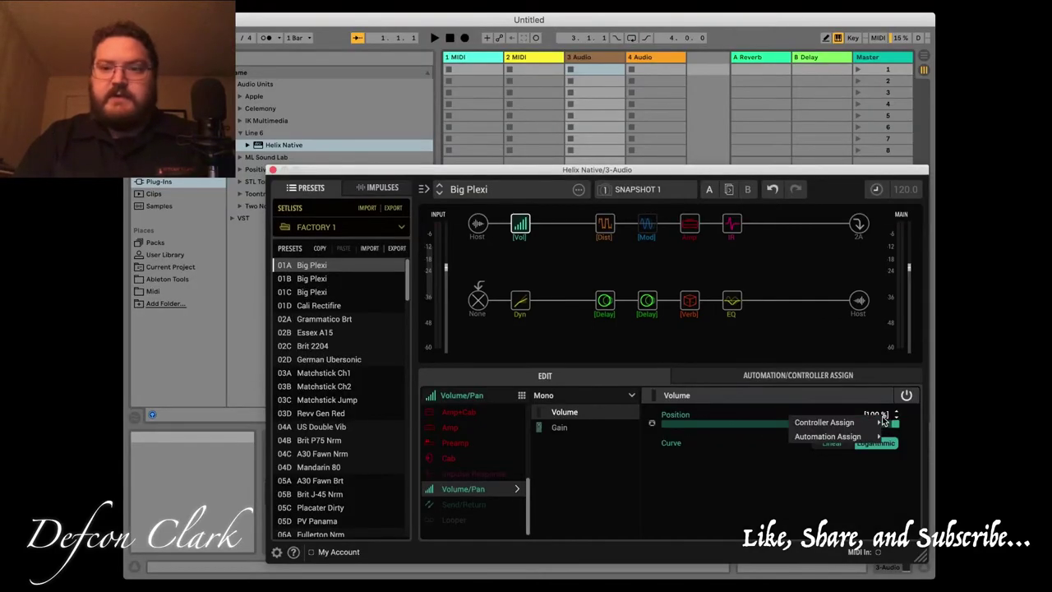
{"action": "mouse_move", "coordinate": [853, 425]}
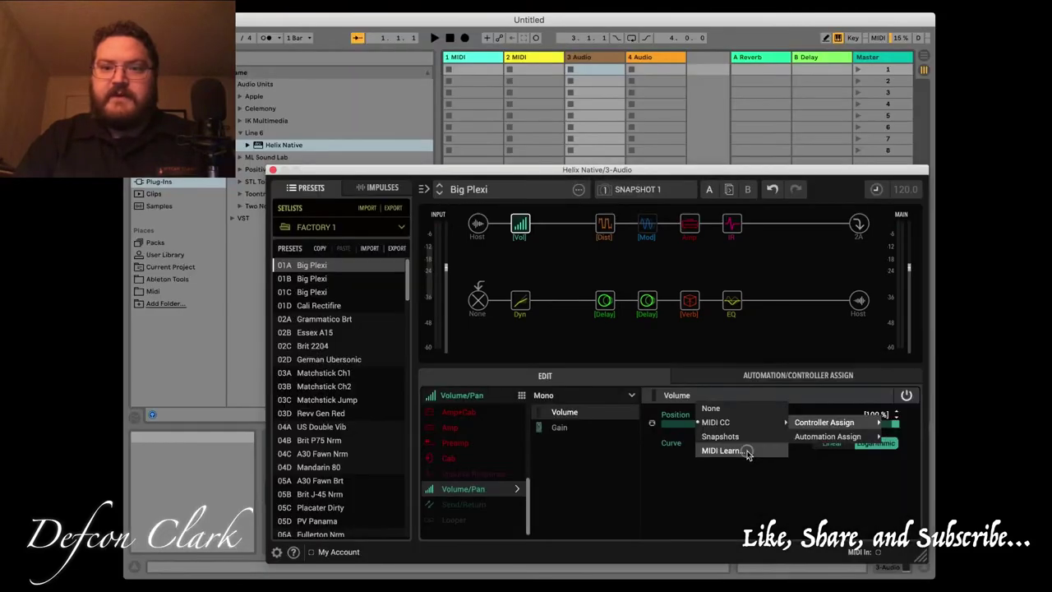
{"action": "left_click", "coordinate": [723, 450]}
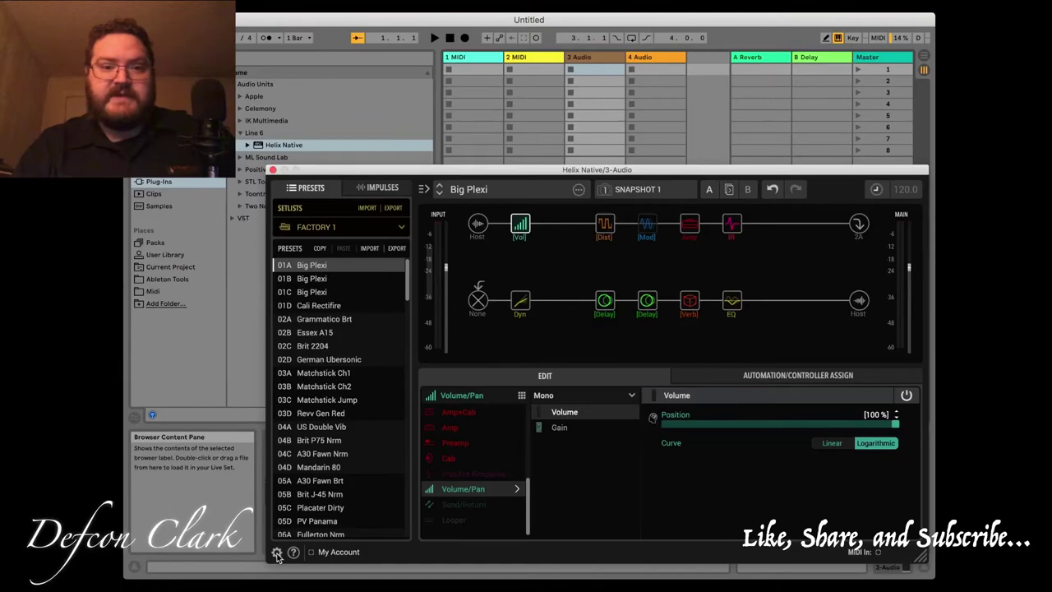
Step: In preferences, switch the Hardware Compatibility mode to Off
{"action": "left_click", "coordinate": [277, 553]}
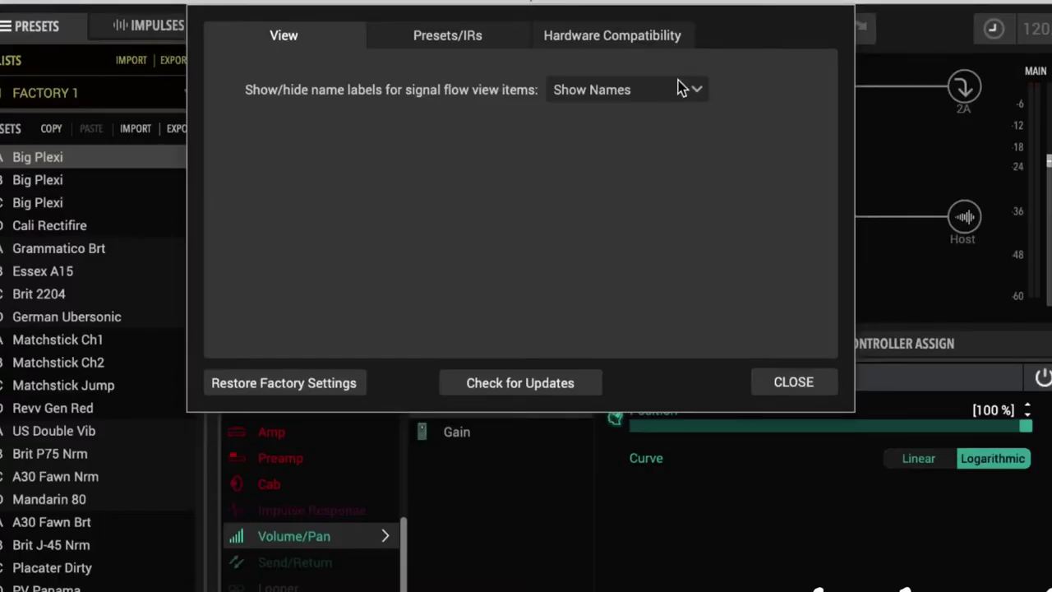
{"action": "left_click", "coordinate": [642, 43]}
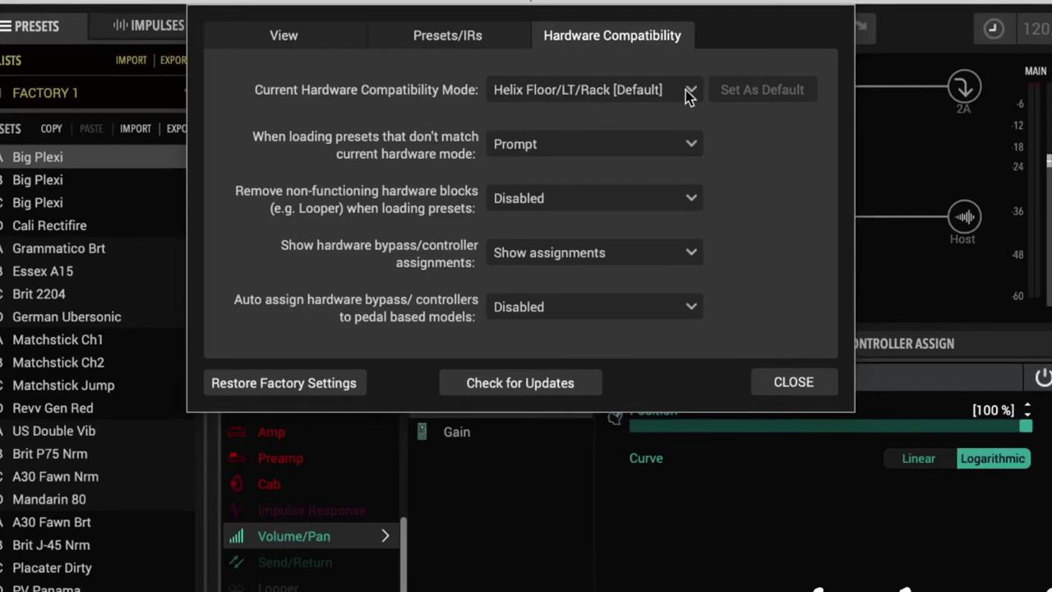
{"action": "left_click", "coordinate": [567, 98]}
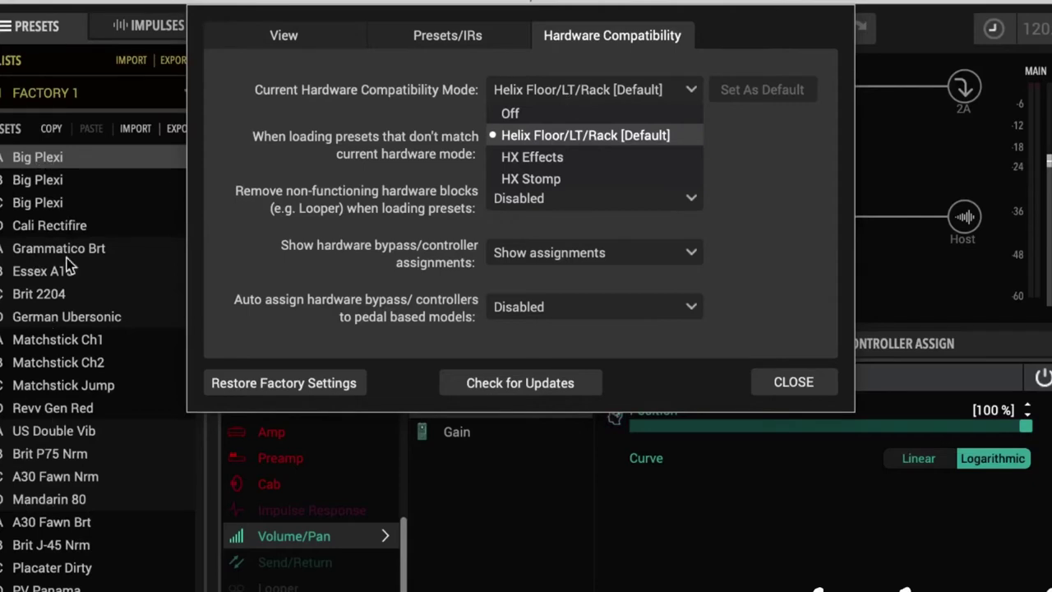
{"action": "left_click", "coordinate": [549, 115]}
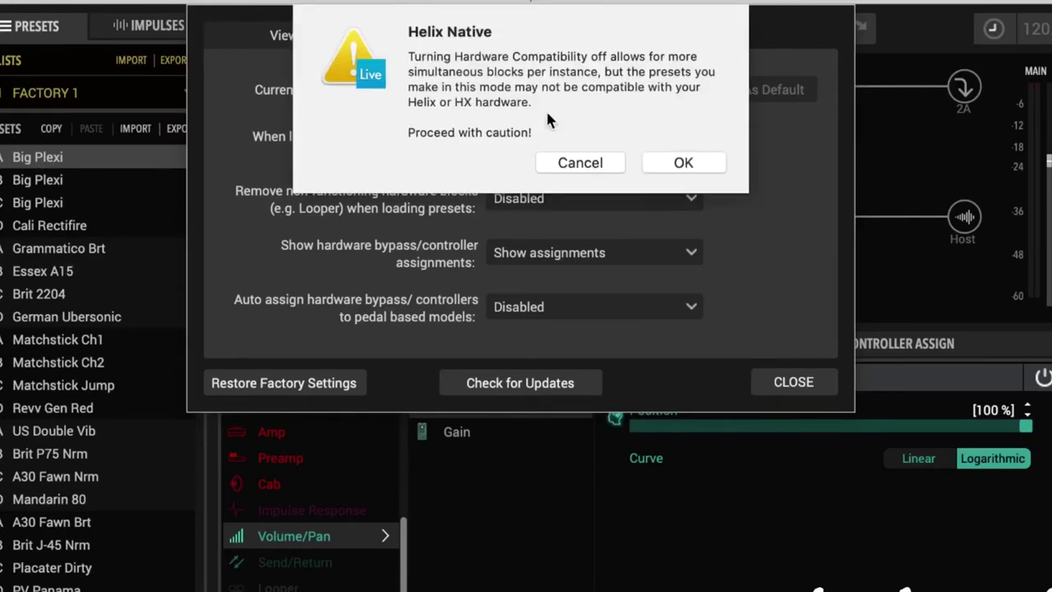
{"action": "left_click", "coordinate": [678, 164]}
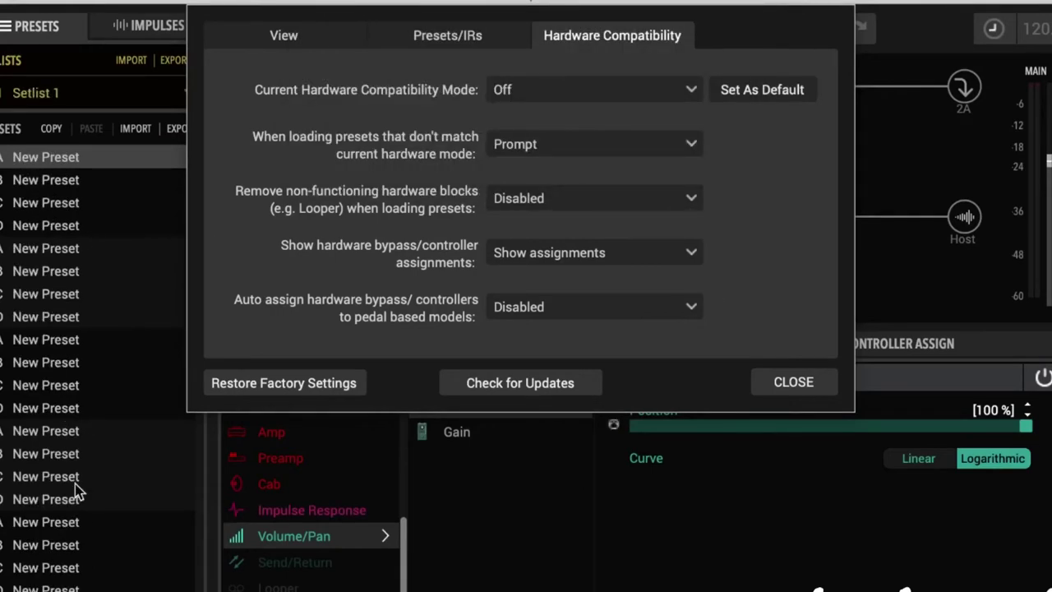
Step: Restore Hardware Compatibility mode to Helix Floor/LT/Rack [Default]
{"action": "left_click", "coordinate": [586, 92]}
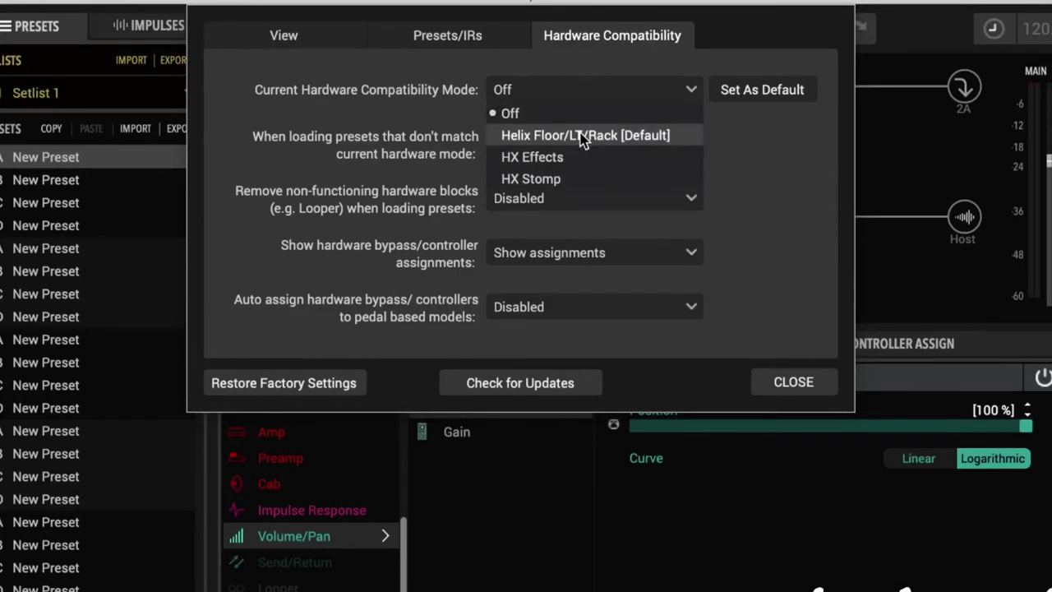
{"action": "left_click", "coordinate": [585, 135]}
{"action": "left_click", "coordinate": [653, 147]}
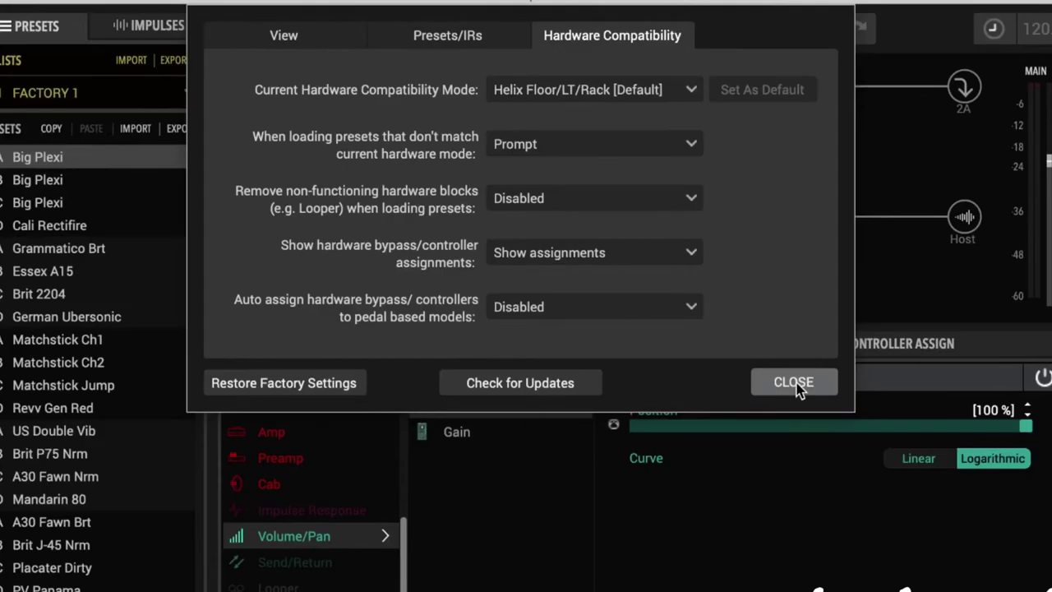
Step: Close the Helix Native preferences dialog to return to the main view
{"action": "left_click", "coordinate": [793, 383]}
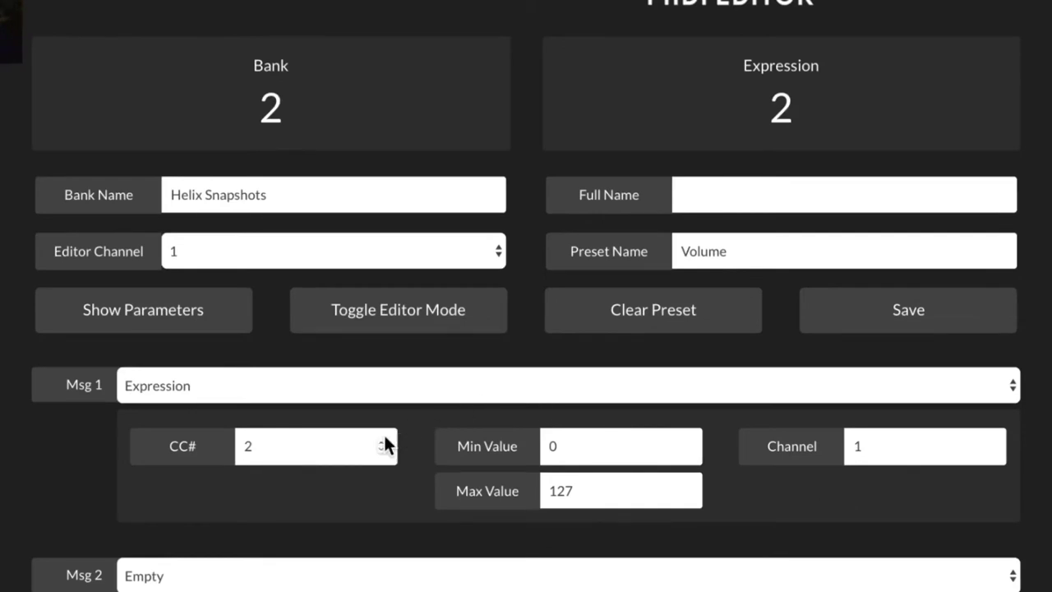
Step: Set the Volume expression back to CC# 4, save it, and expand preset A's Msg 1
{"action": "double_click", "coordinate": [335, 445]}
{"action": "type", "text": "4"}
{"action": "left_click", "coordinate": [886, 312]}
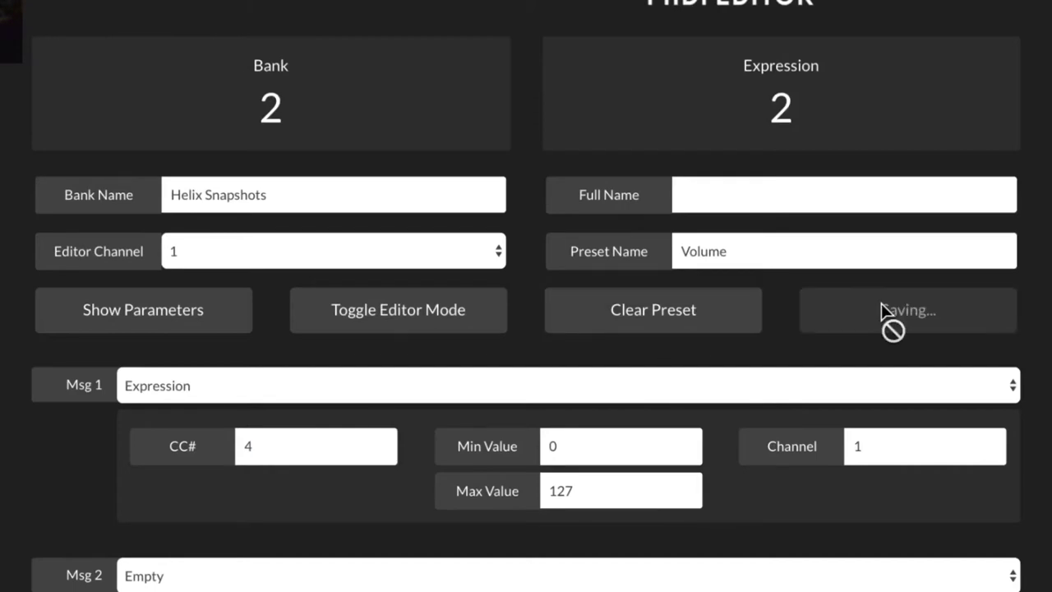
{"action": "left_click", "coordinate": [884, 313]}
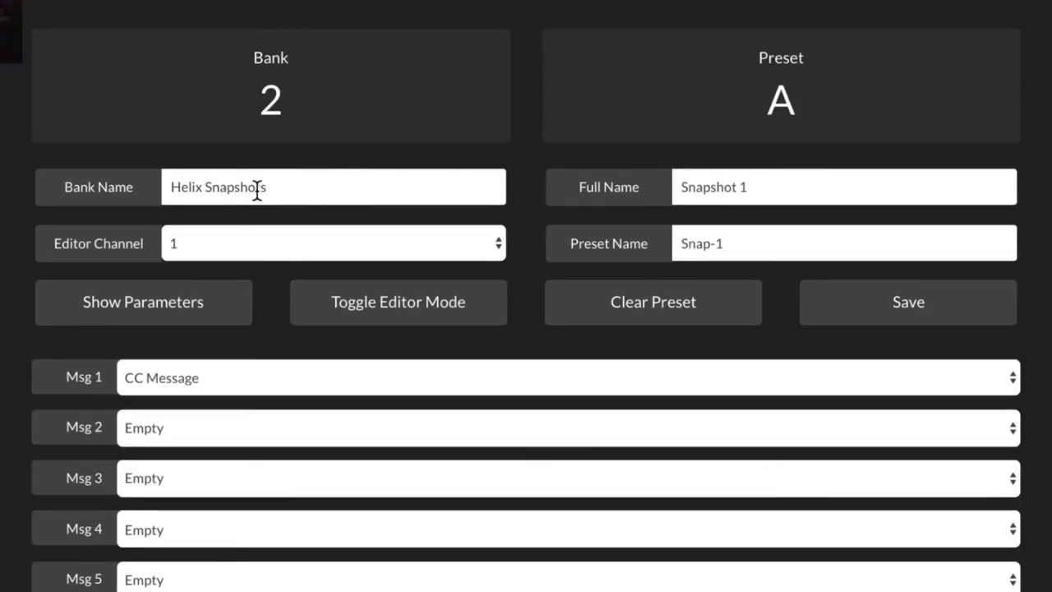
{"action": "left_click", "coordinate": [57, 391]}
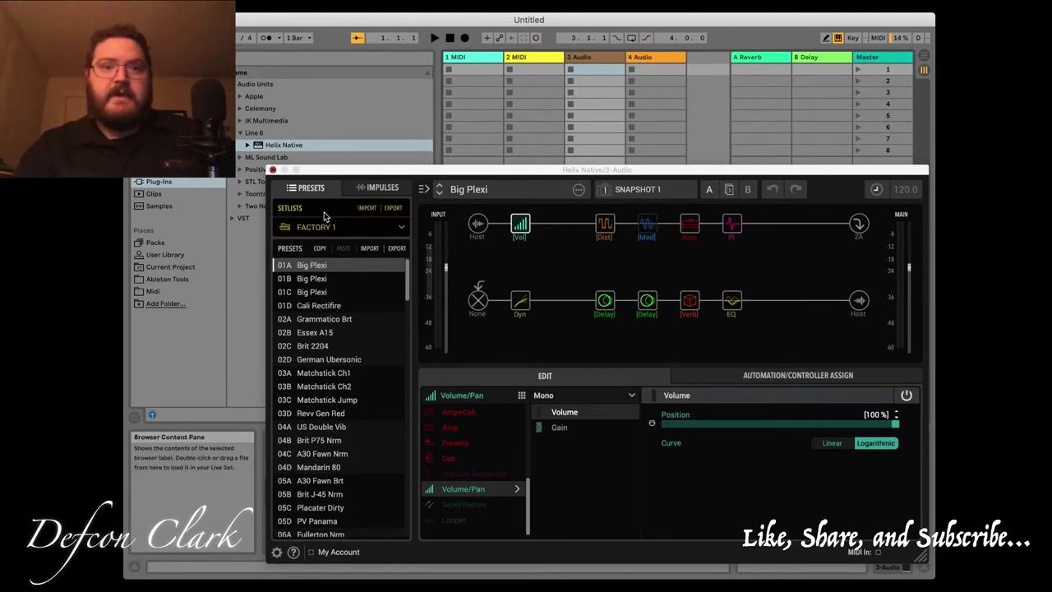
Step: Route track 1's MIDI input from the Morningstar MC6 on All Channels
{"action": "left_click", "coordinate": [273, 170]}
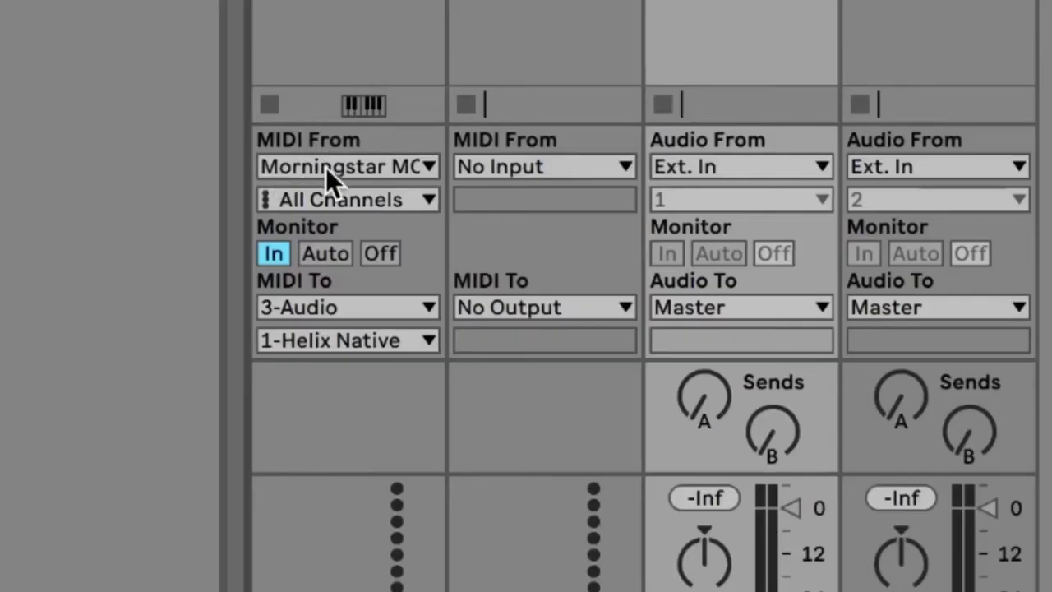
{"action": "left_click", "coordinate": [466, 242]}
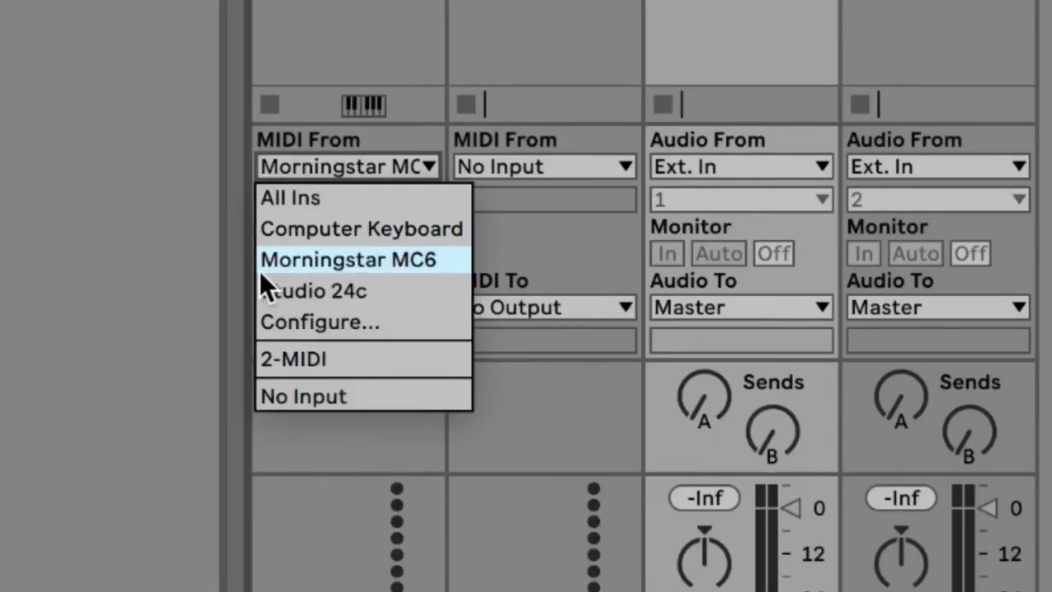
{"action": "left_click", "coordinate": [326, 258]}
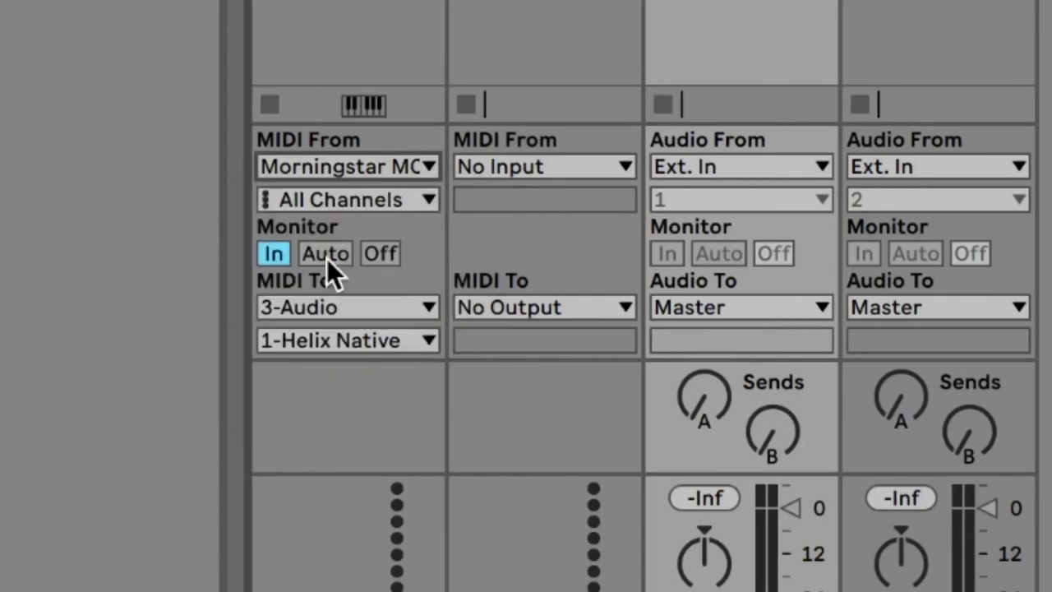
{"action": "left_click", "coordinate": [384, 206]}
{"action": "left_click", "coordinate": [385, 206]}
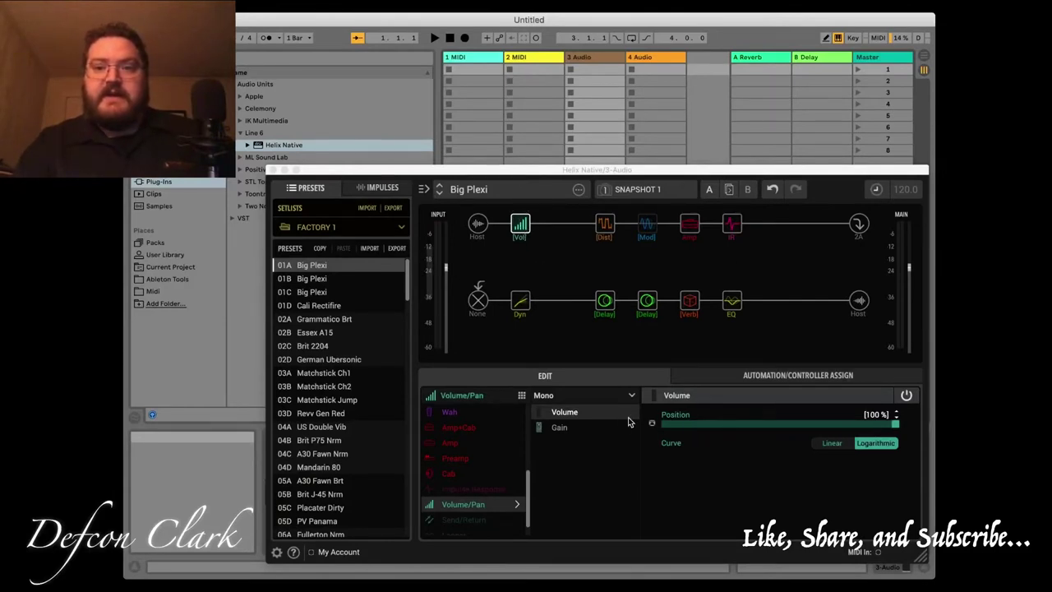
Step: MIDI-learn the Volume Position to the MC6 expression pedal on CC 4
{"action": "right_click", "coordinate": [873, 416]}
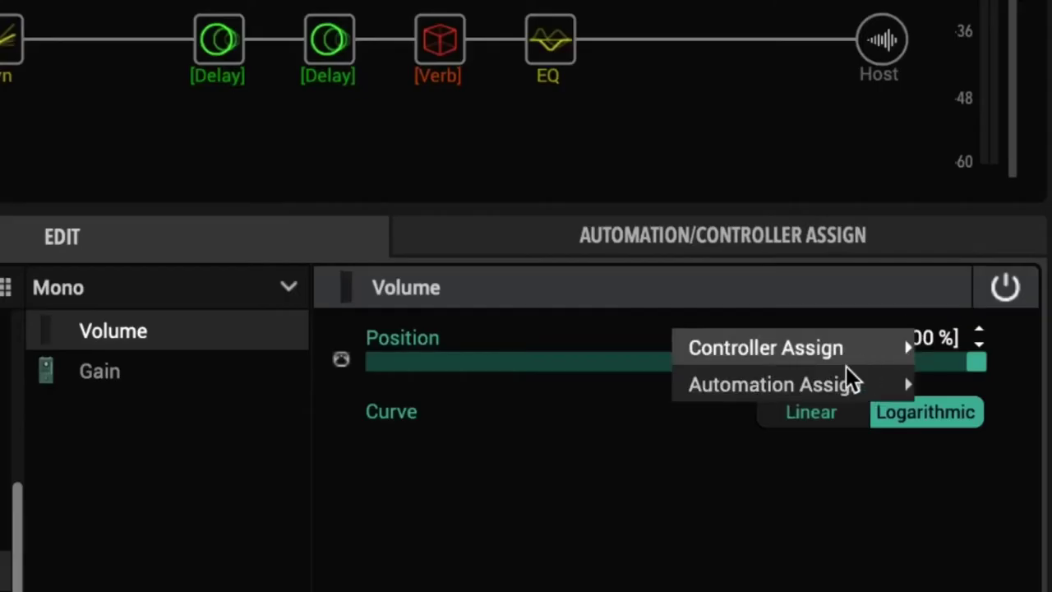
{"action": "mouse_move", "coordinate": [820, 420]}
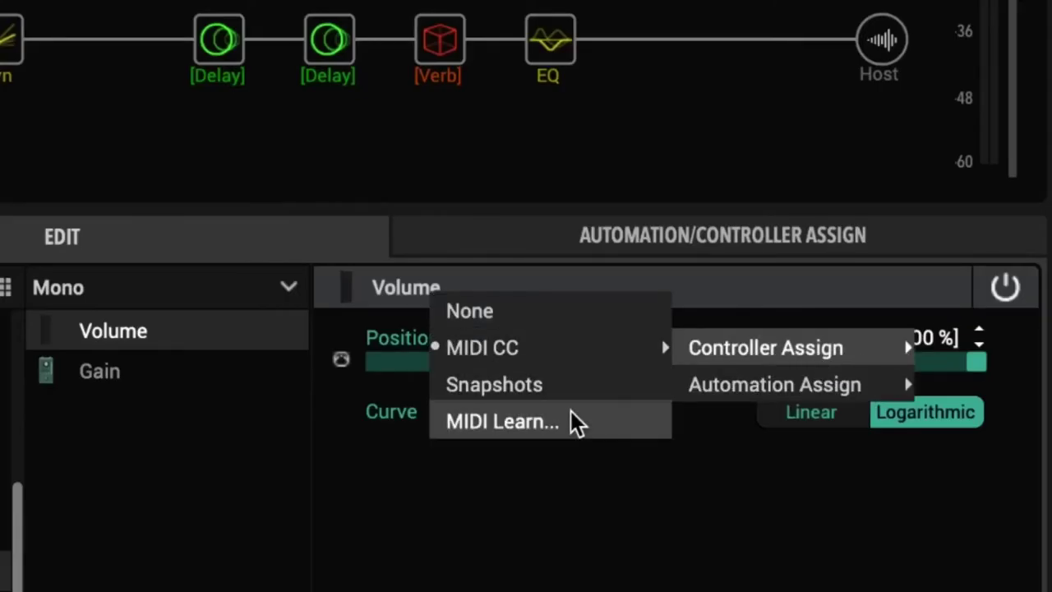
{"action": "left_click", "coordinate": [573, 412]}
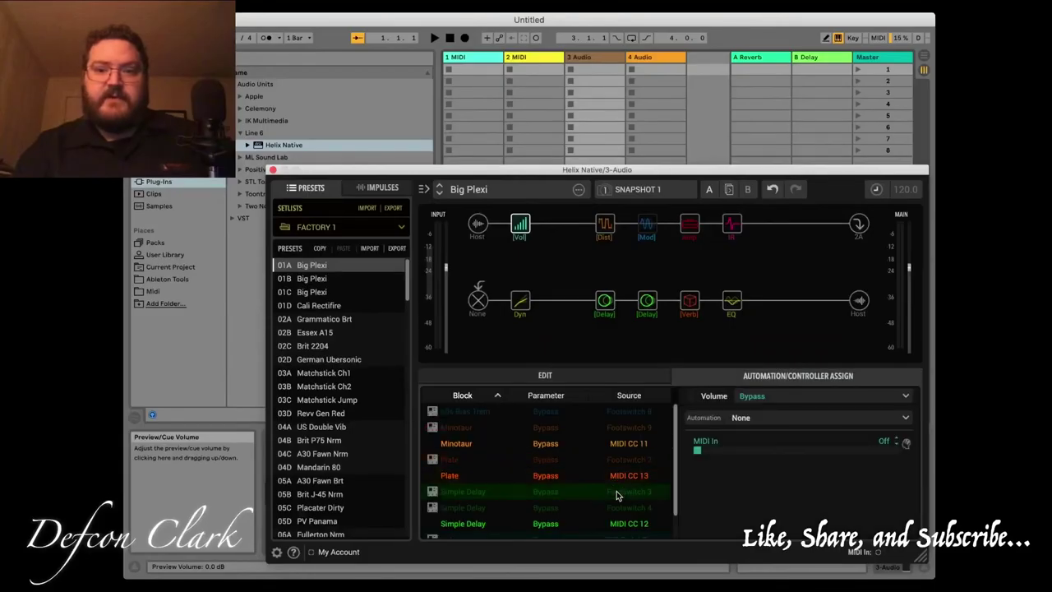
{"action": "scroll", "coordinate": [596, 534], "scroll_direction": "down", "scroll_amount": 1}
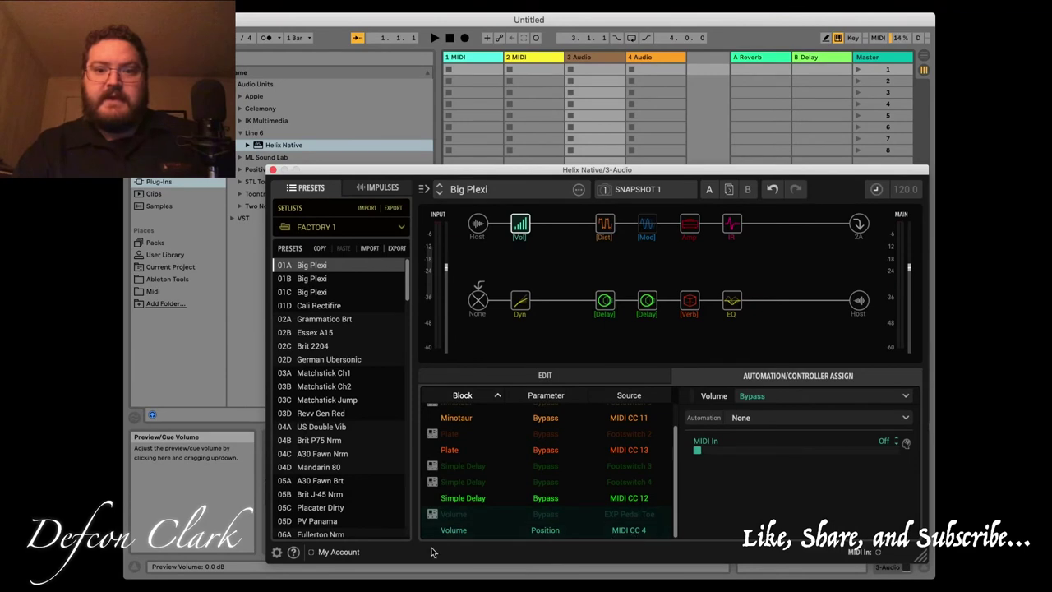
Step: Return to the Volume block settings, then switch to the Helix manual in Chrome
{"action": "left_click", "coordinate": [600, 380]}
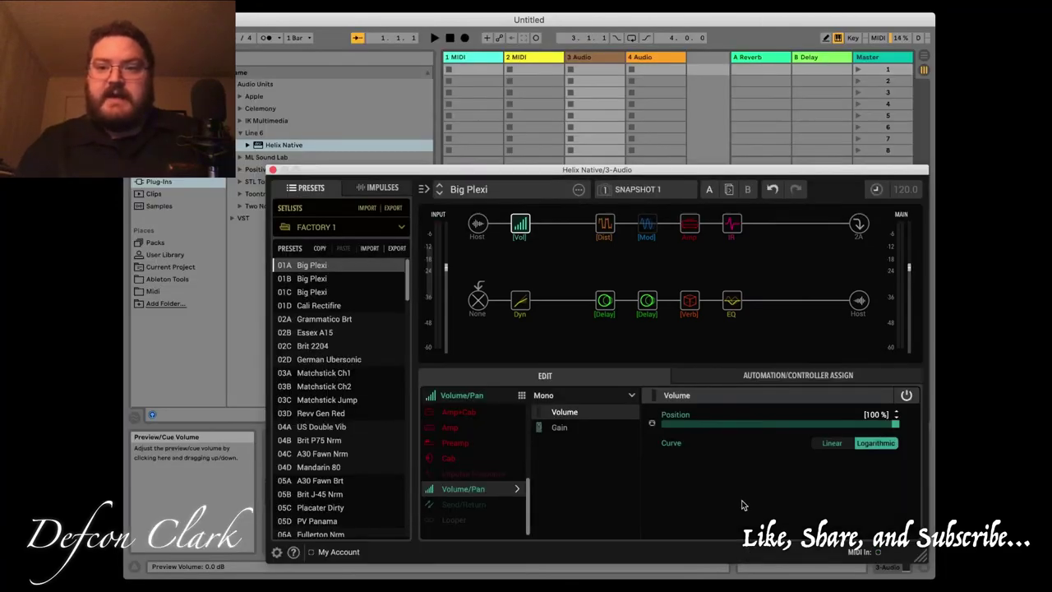
{"action": "mouse_move", "coordinate": [661, 214]}
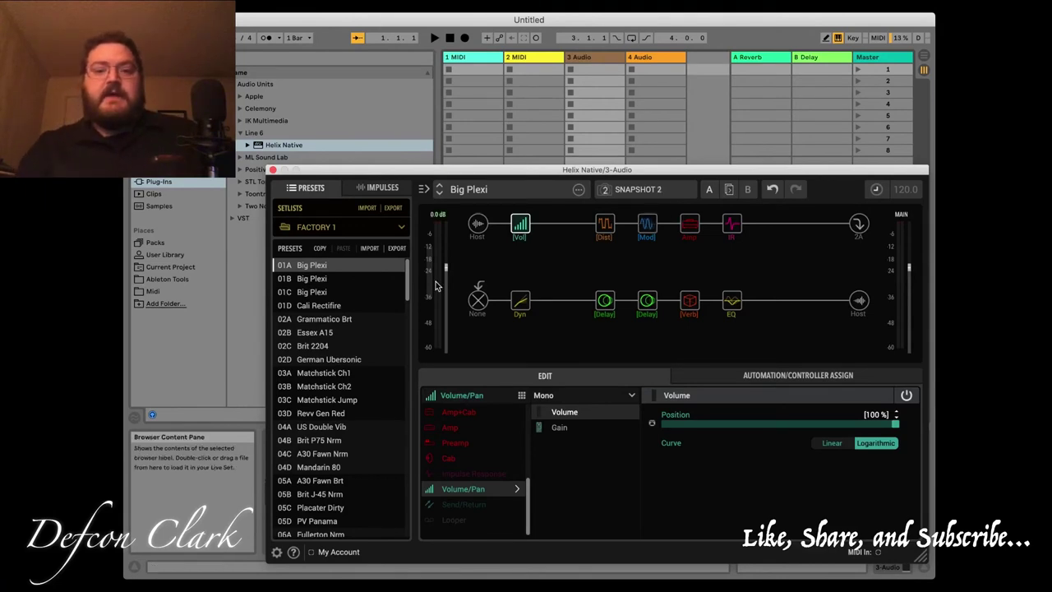
{"action": "key", "text": "super+Tab"}
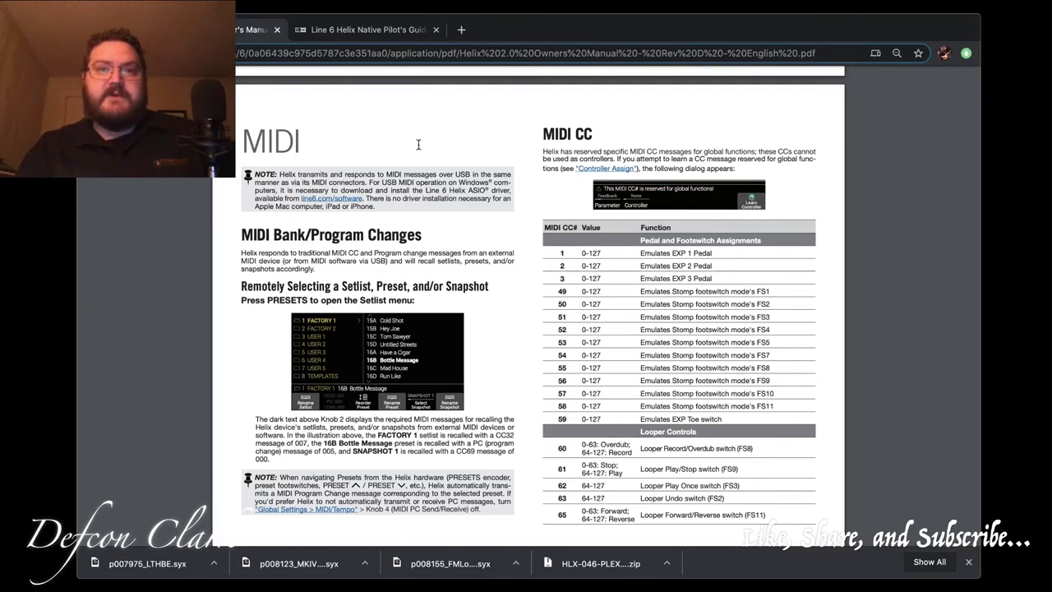
Step: Read the MIDI section in the Line 6 Helix Native Pilot's Guide tab
{"action": "left_click", "coordinate": [411, 33]}
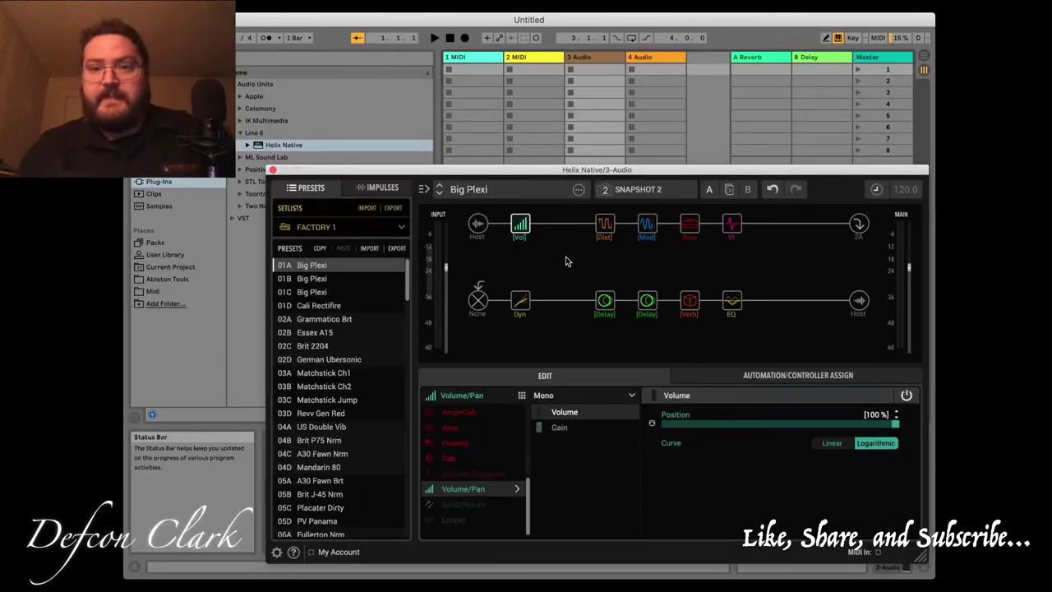
Step: Reset and MIDI-learn the Minotaur distortion bypass to CC 11 from the MC6 switch
{"action": "left_click", "coordinate": [604, 230]}
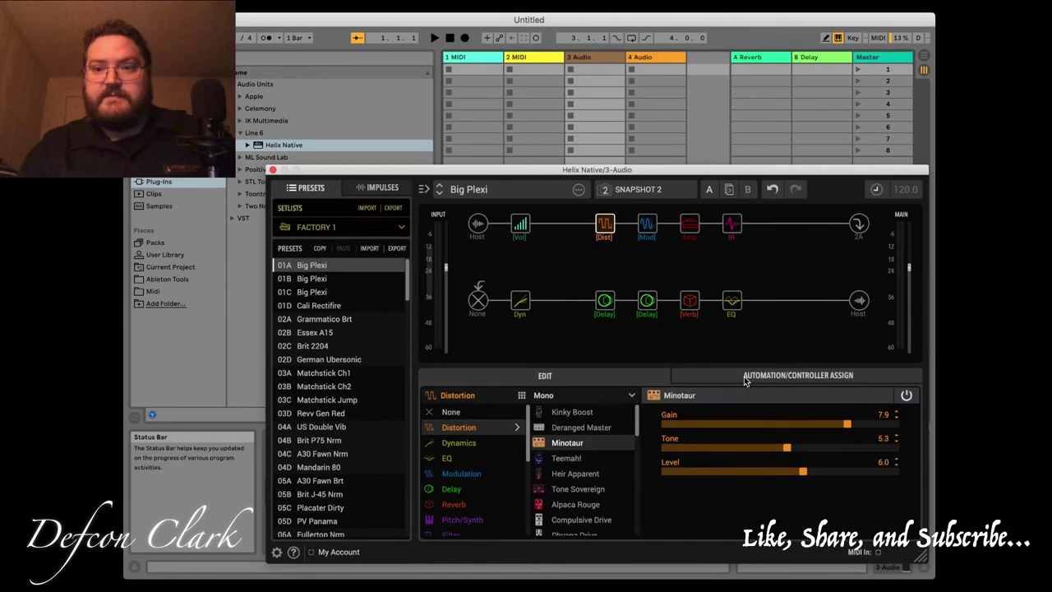
{"action": "left_click", "coordinate": [746, 378]}
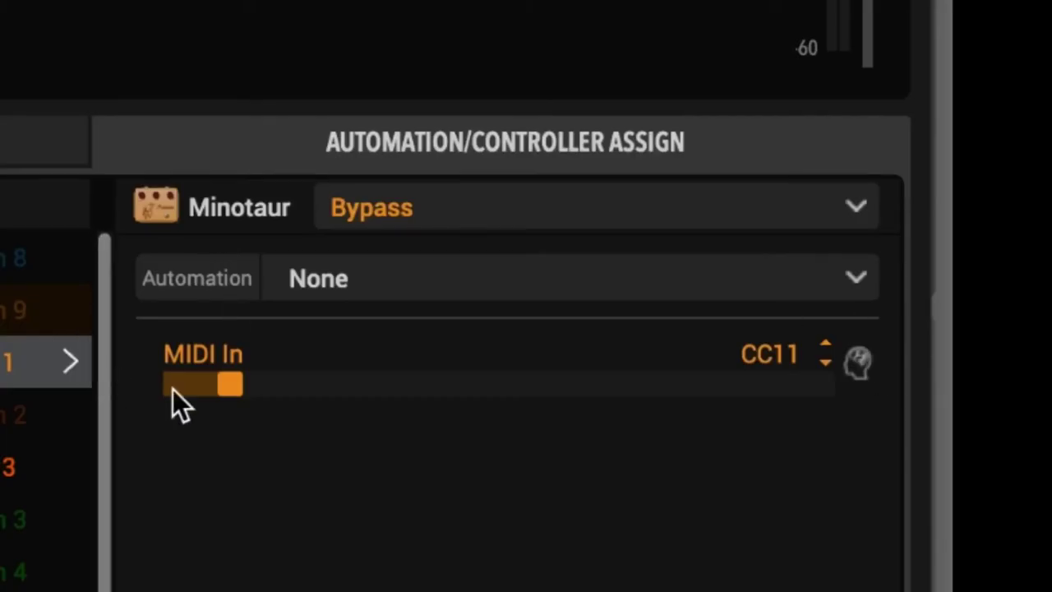
{"action": "double_click", "coordinate": [230, 386]}
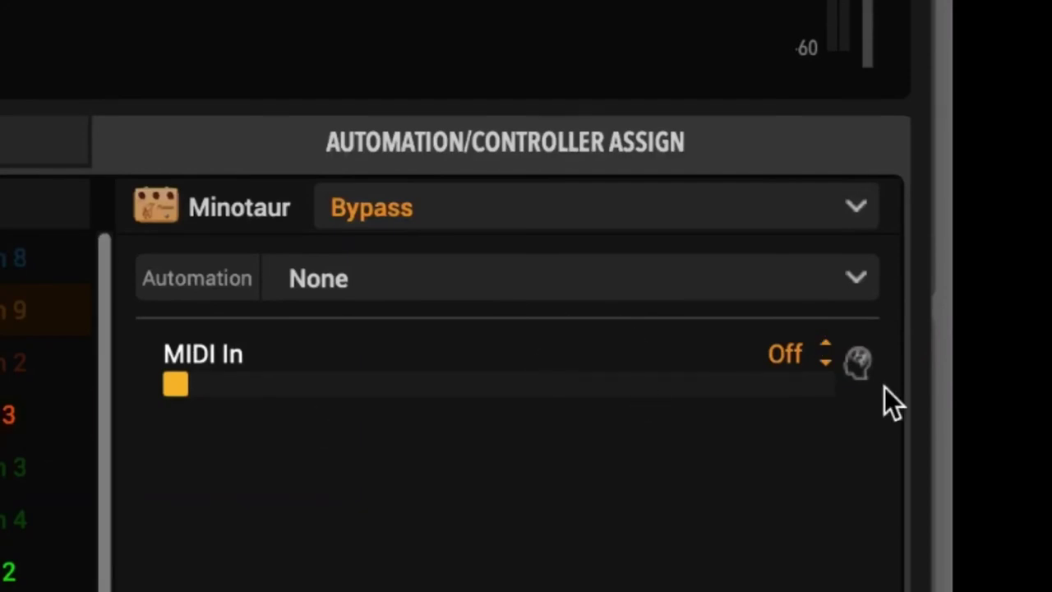
{"action": "left_click", "coordinate": [869, 371]}
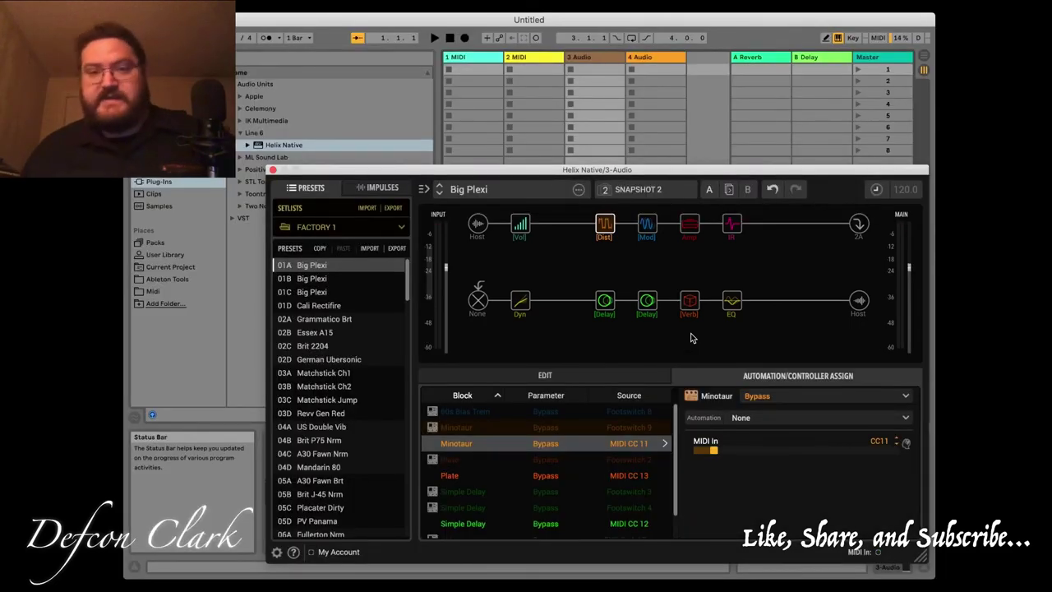
{"action": "left_click", "coordinate": [519, 224]}
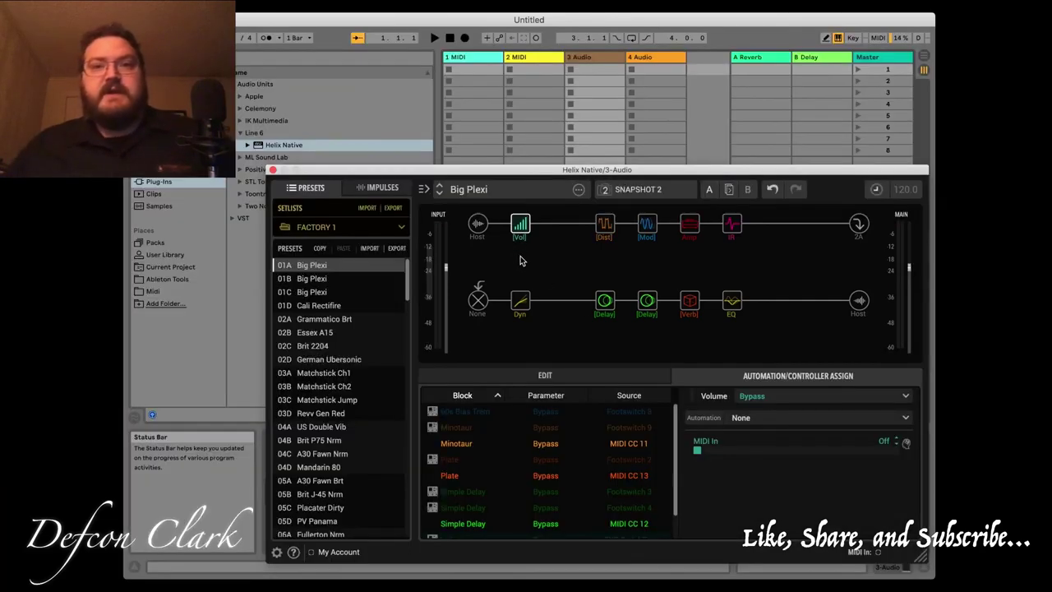